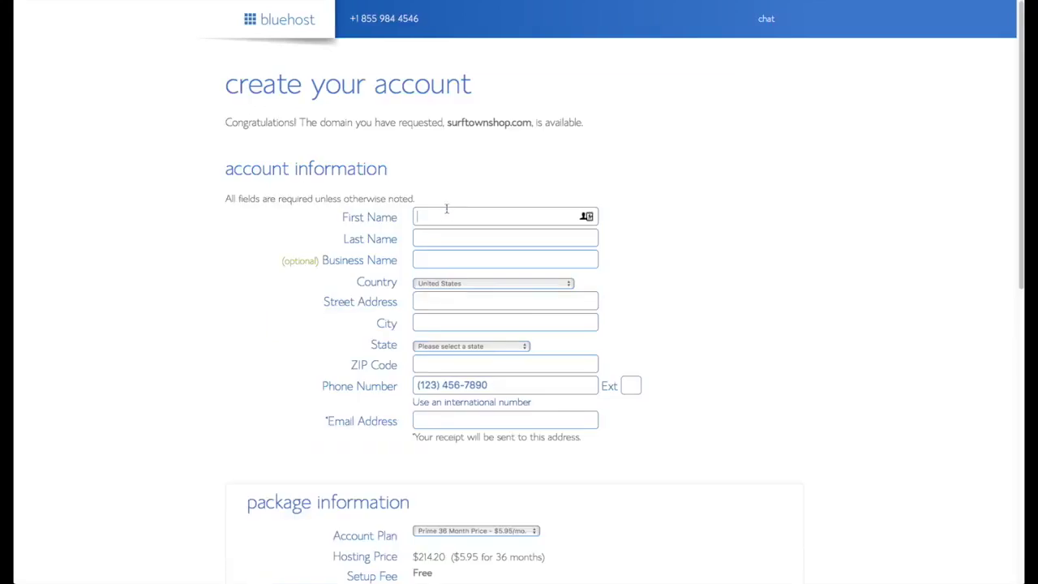
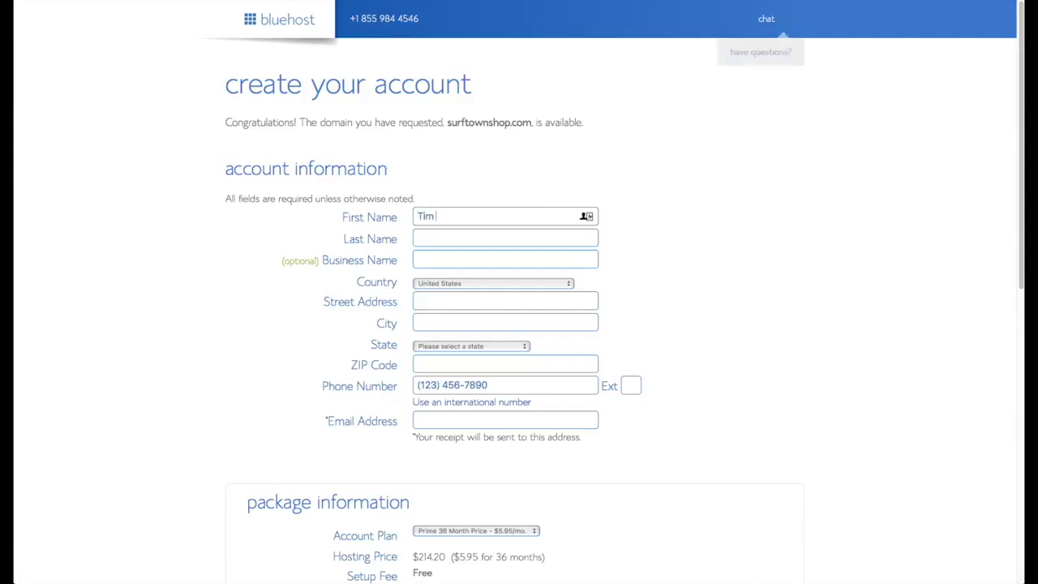
# Enter the account holder's first name, last name and e-mail address in the signup form.
pyautogui.press('Tab')
pyautogui.press('Tab')
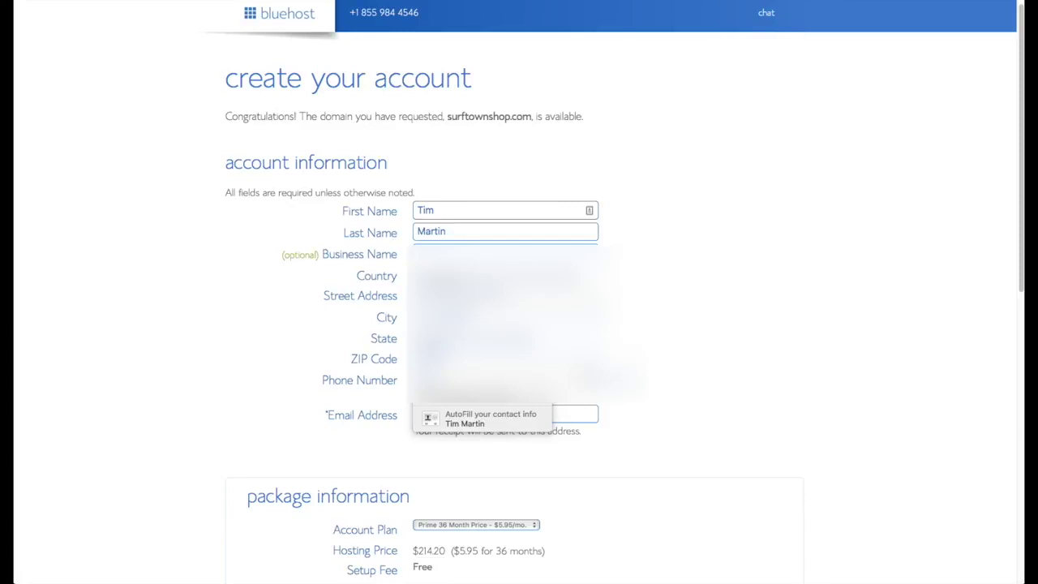
pyautogui.click(482, 417)
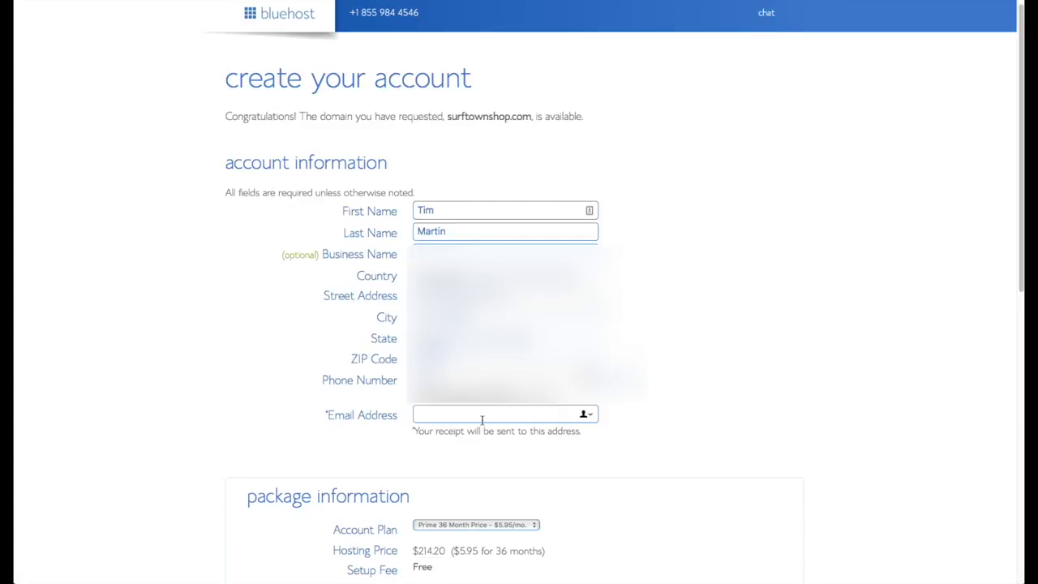
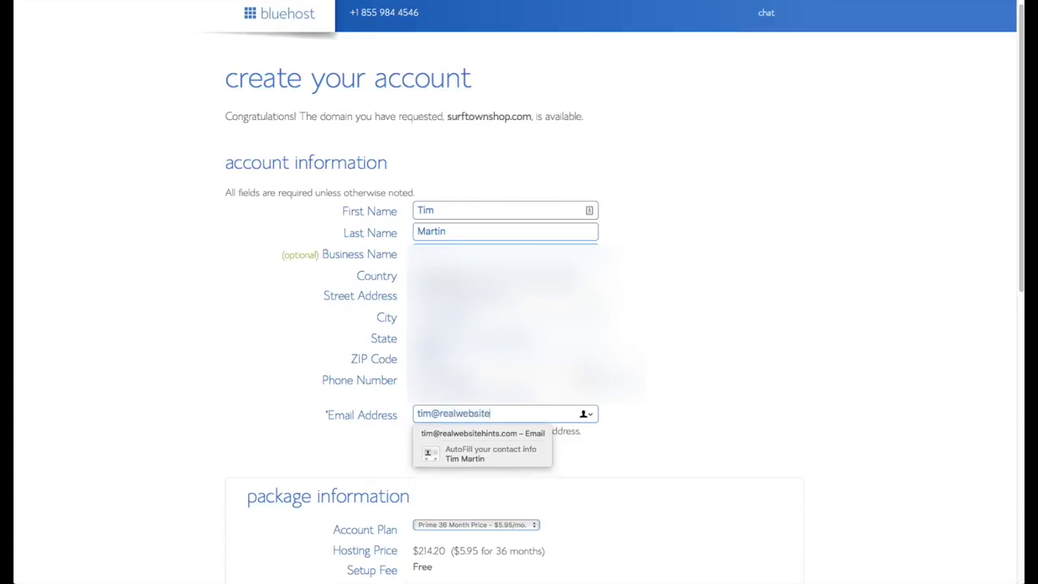
pyautogui.click(704, 452)
pyautogui.scroll(-5, 705, 452)
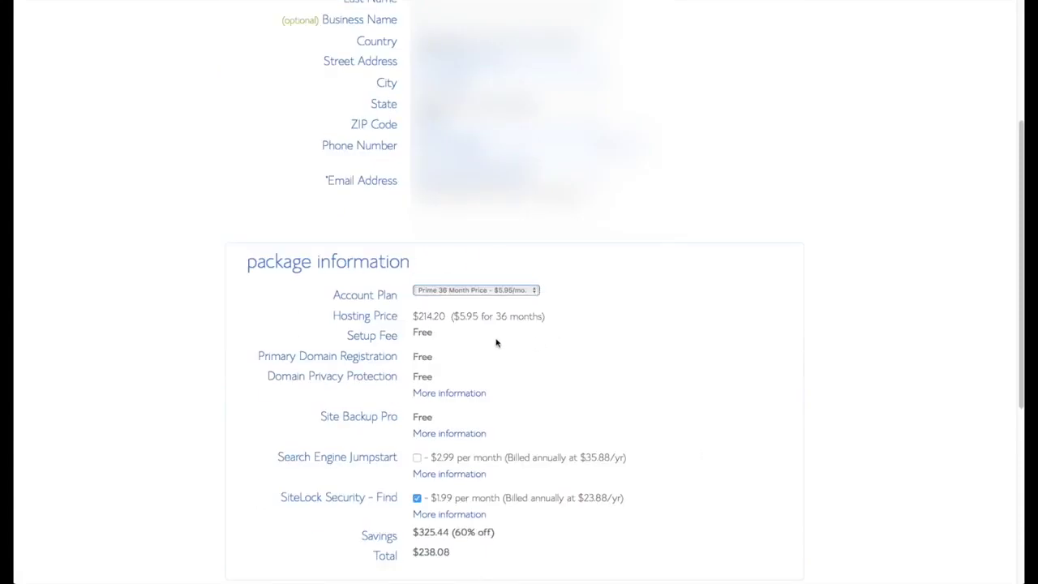
# Choose the Prime 12-month account plan and enter the credit card details.
pyautogui.click(533, 293)
pyautogui.click(478, 270)
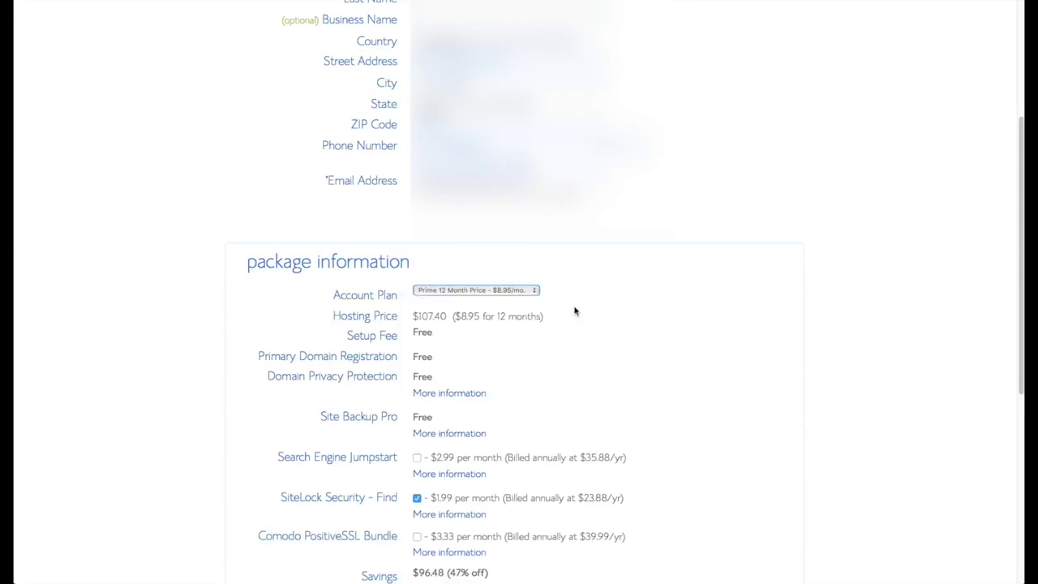
pyautogui.scroll(-3, 640, 344)
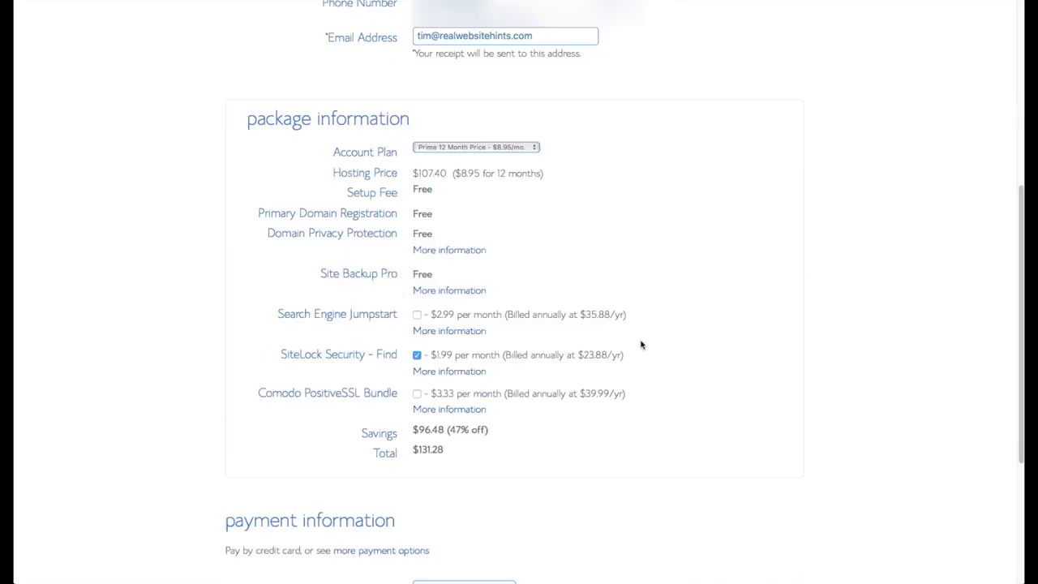
pyautogui.scroll(-4, 642, 362)
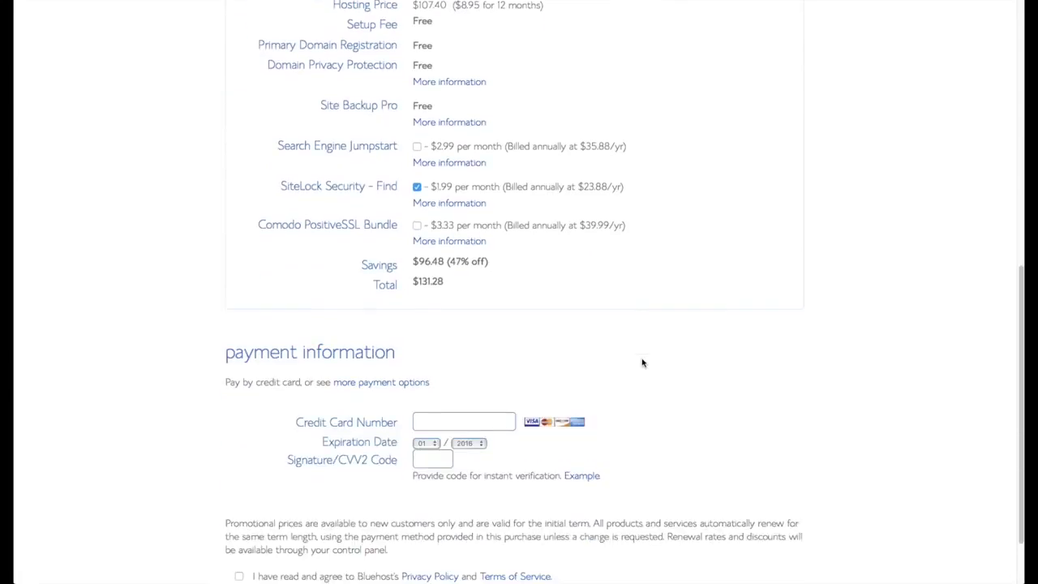
pyautogui.click(475, 393)
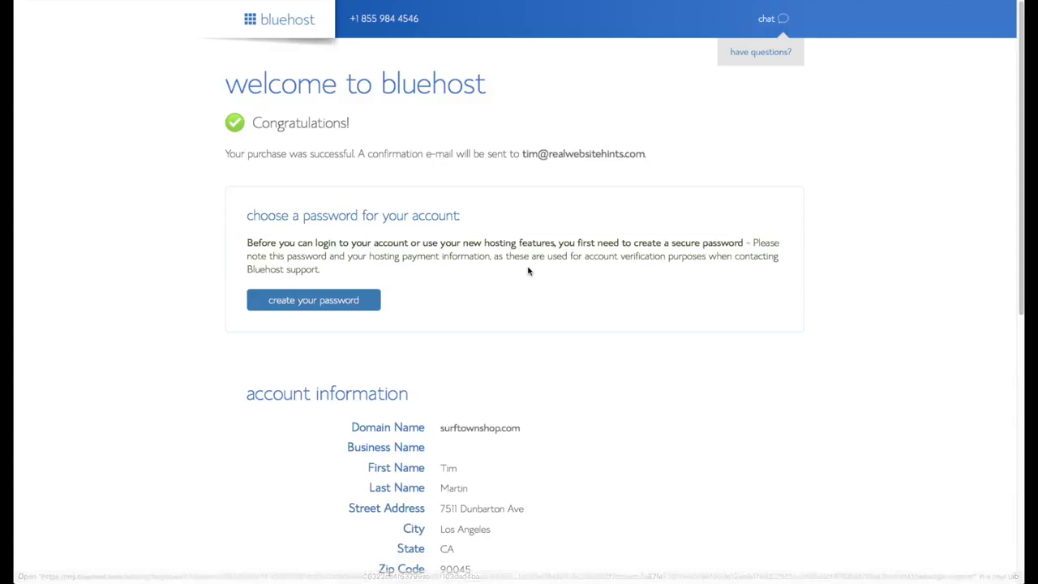
pyautogui.scroll(-1, 526, 271)
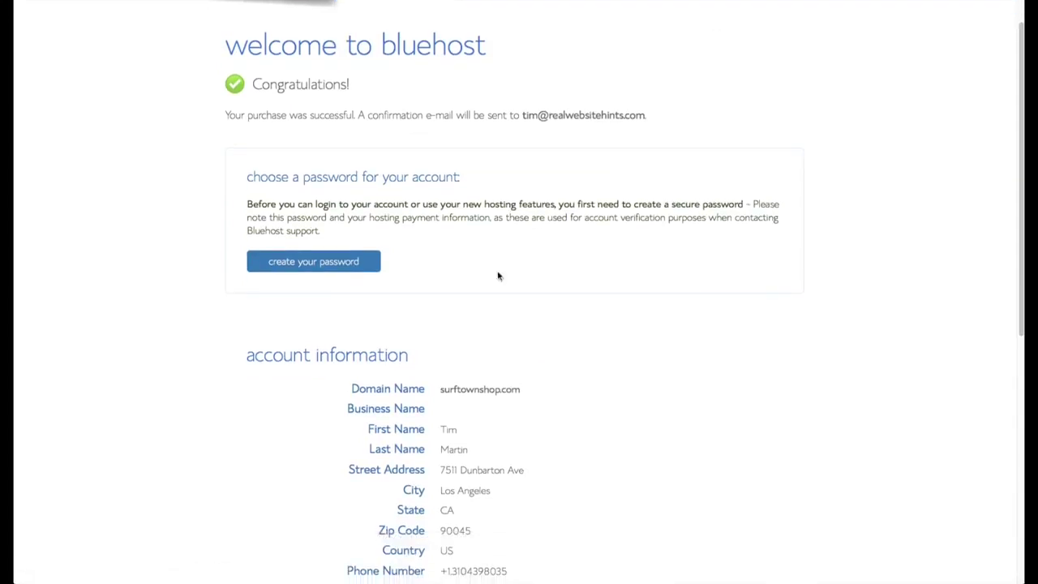
# Set a LastPass-generated account password, confirm it, accept the terms and submit.
pyautogui.click(339, 262)
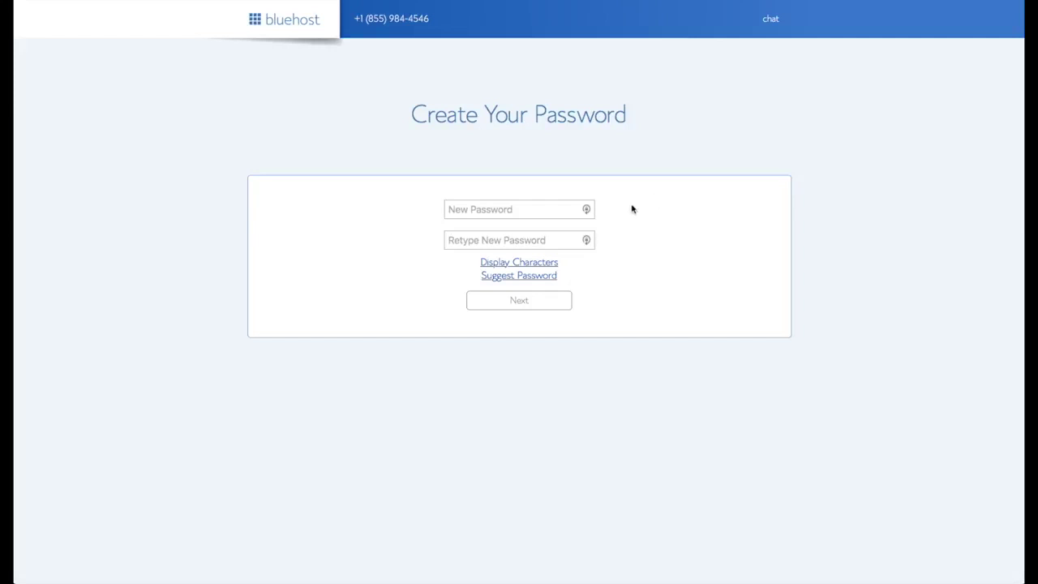
pyautogui.click(588, 209)
pyautogui.click(587, 210)
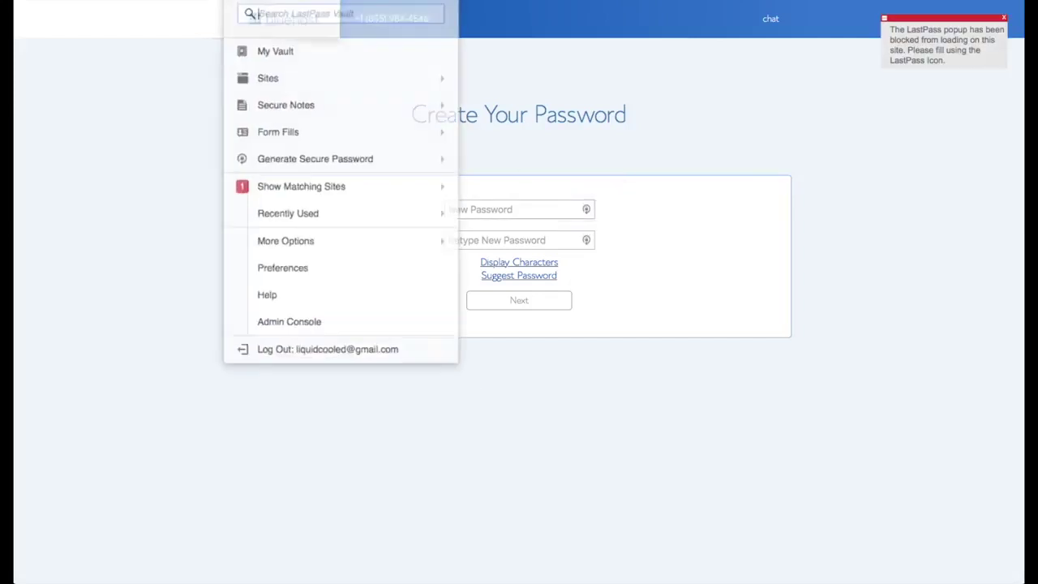
pyautogui.click(340, 139)
pyautogui.click(493, 238)
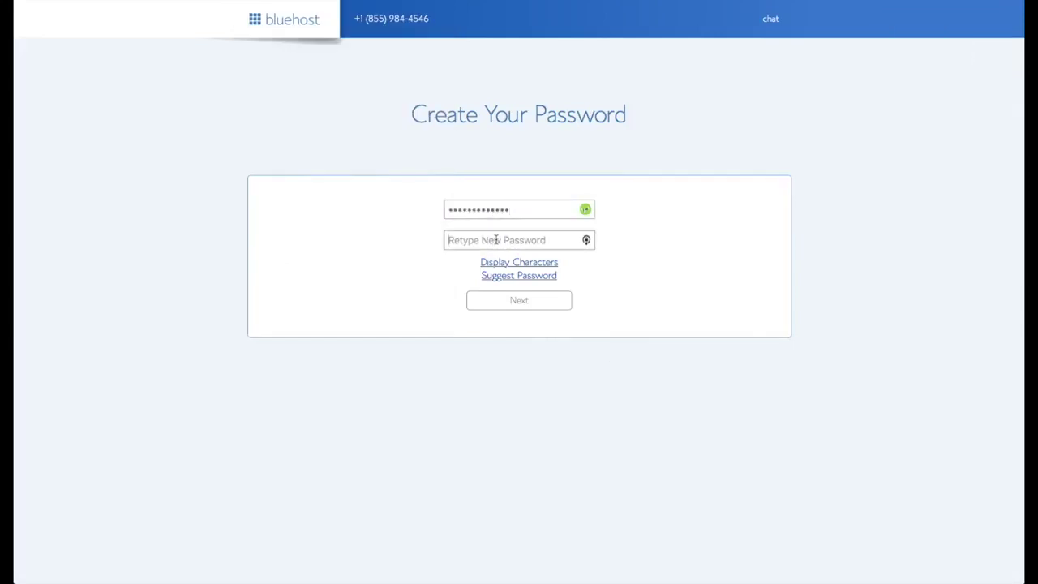
pyautogui.hotkey('ctrl', 'v')
pyautogui.click(362, 298)
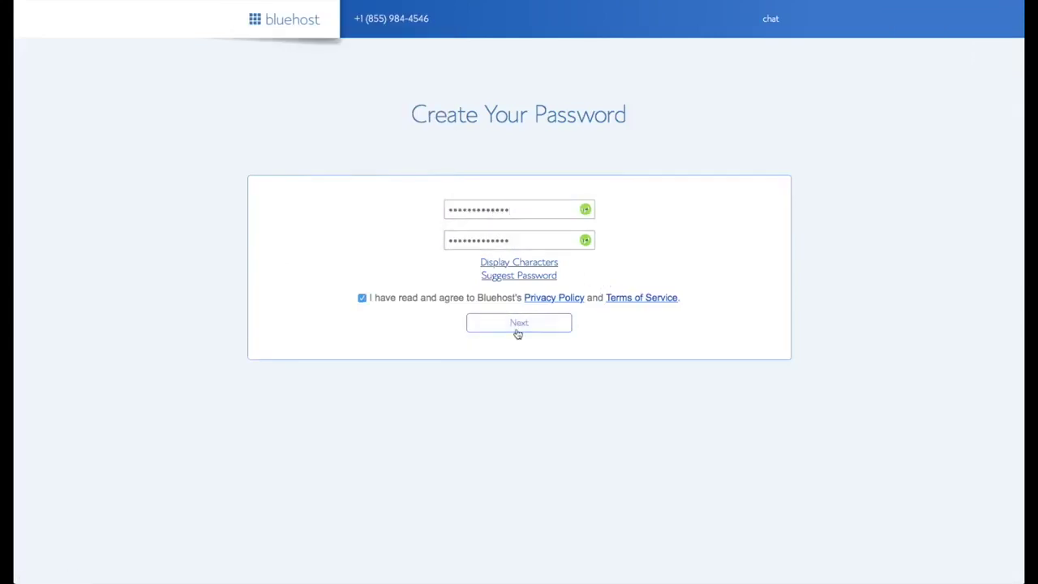
pyautogui.click(519, 325)
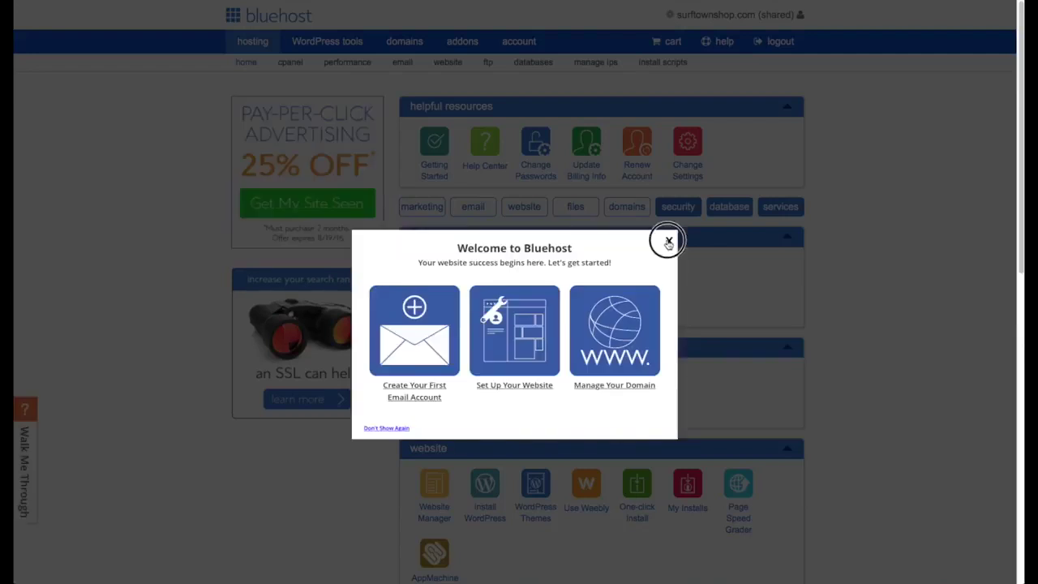
# Dismiss the Welcome to Bluehost popup and choose Install WordPress.
pyautogui.click(668, 241)
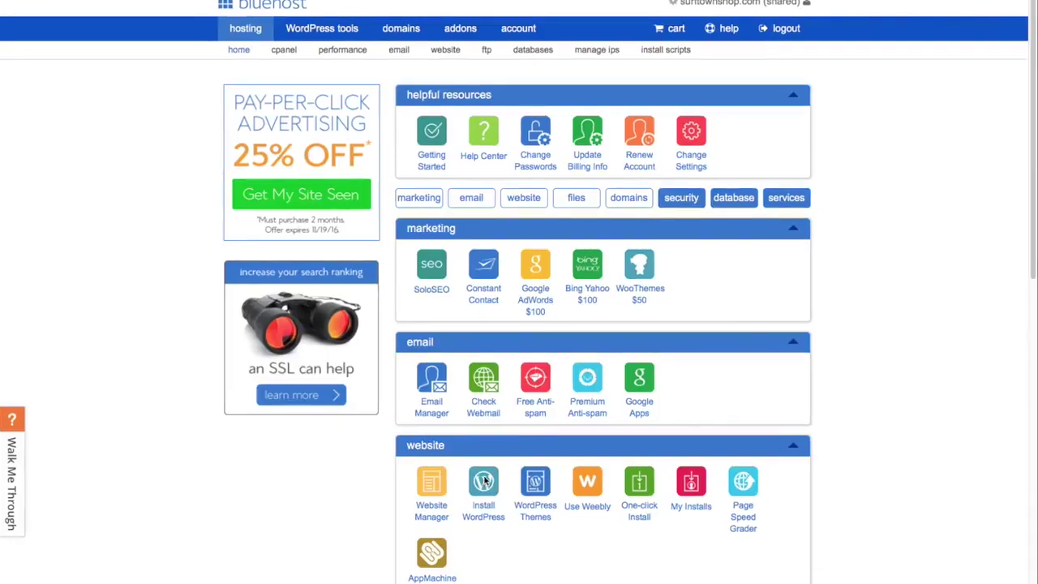
pyautogui.click(484, 481)
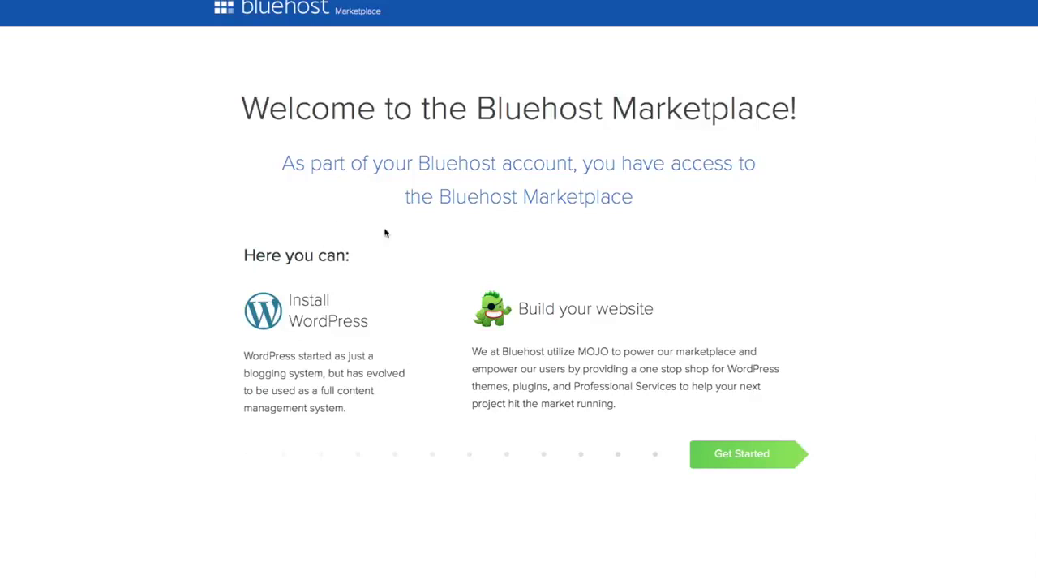
pyautogui.click(746, 453)
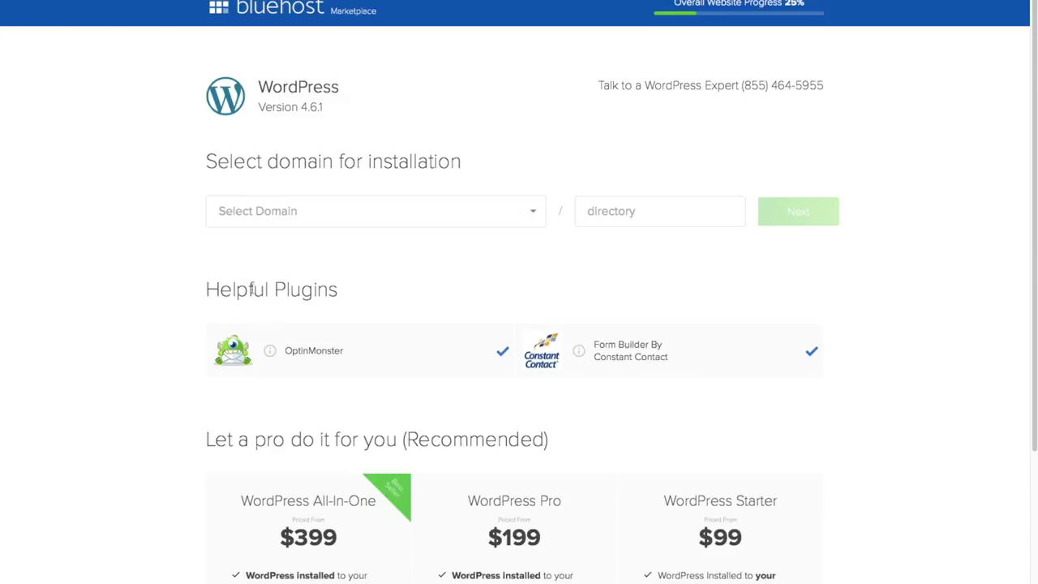
pyautogui.click(503, 351)
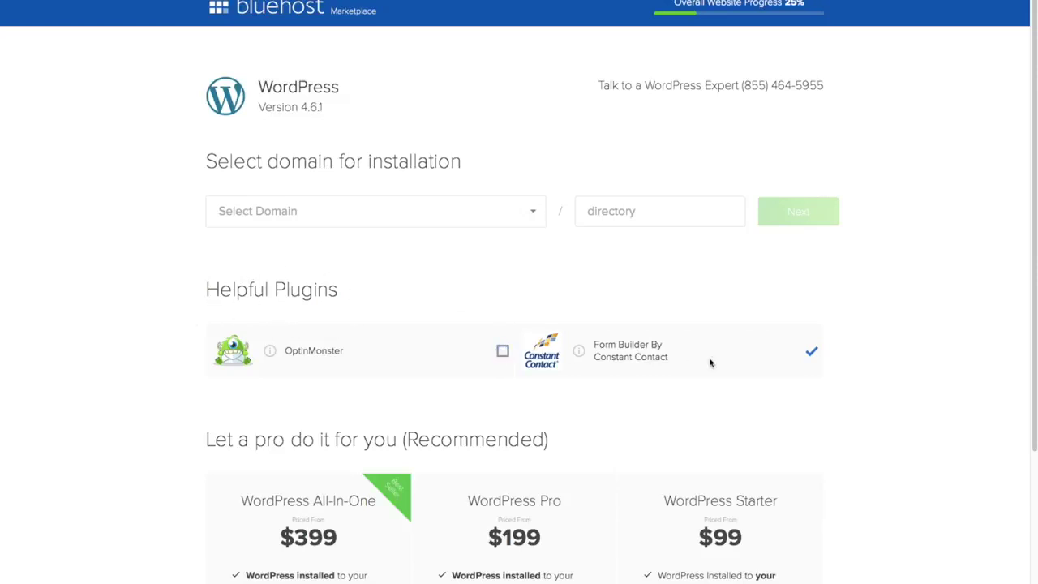
pyautogui.click(812, 352)
pyautogui.click(537, 215)
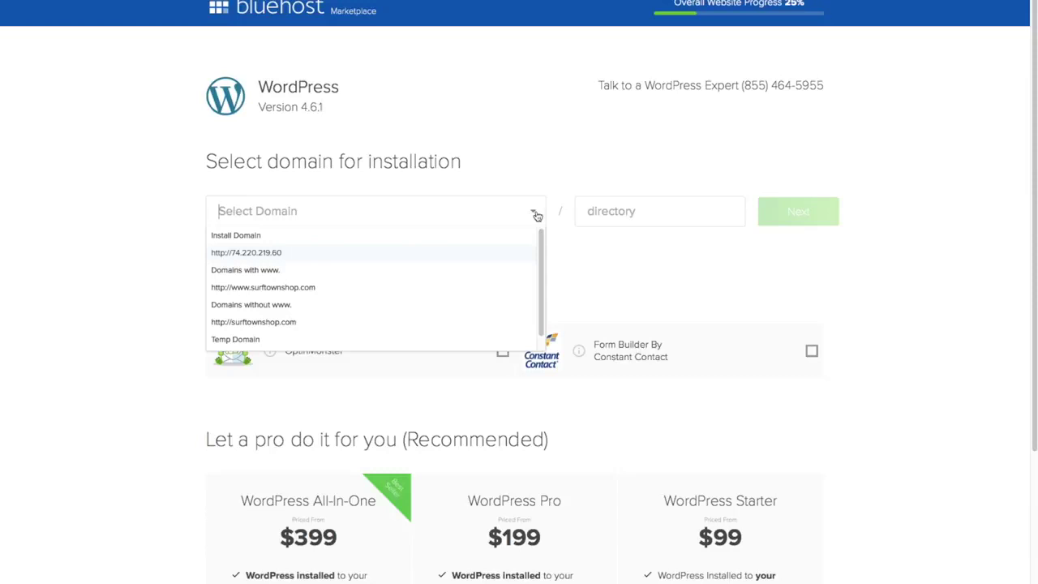
pyautogui.click(330, 302)
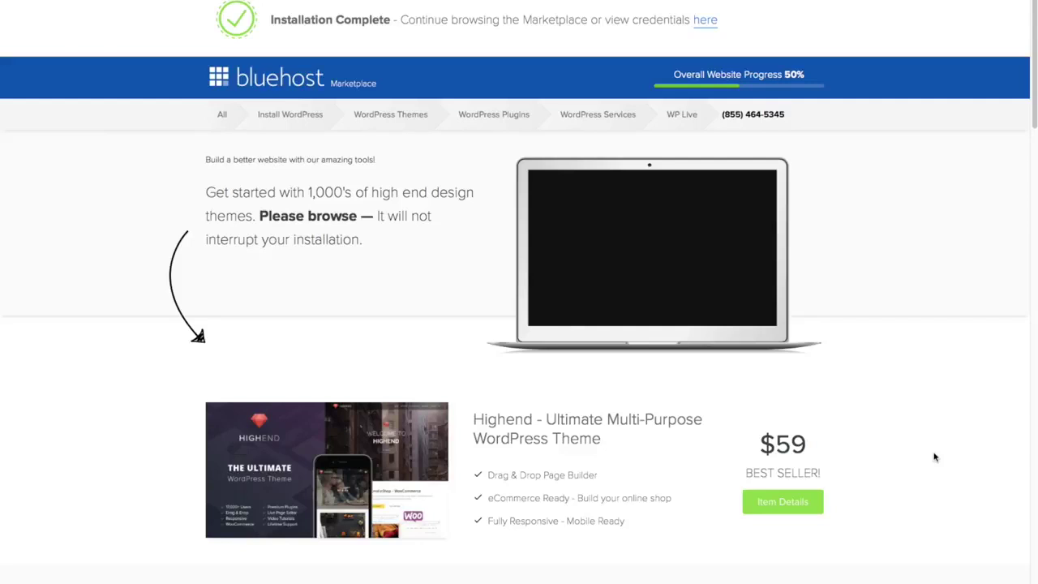
# Open the installation details to see the wp-admin address and login credentials.
pyautogui.scroll(-5, 933, 454)
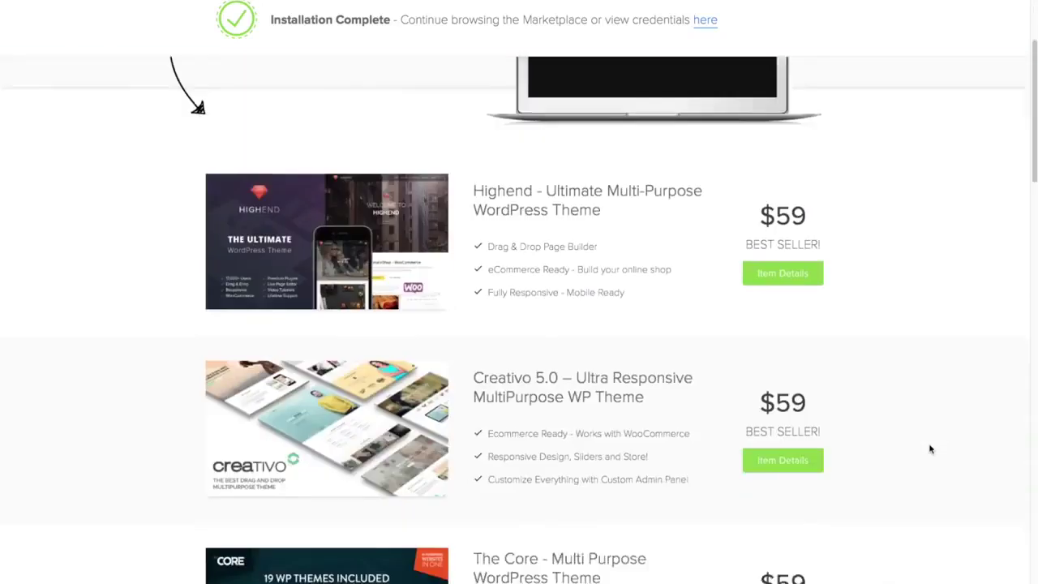
pyautogui.scroll(-2, 930, 449)
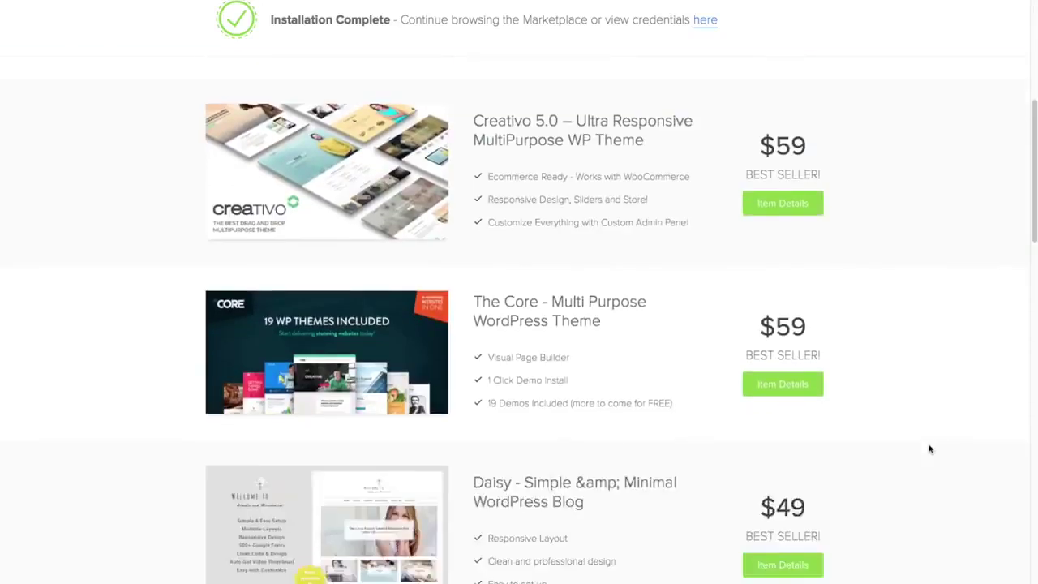
pyautogui.scroll(7, 930, 446)
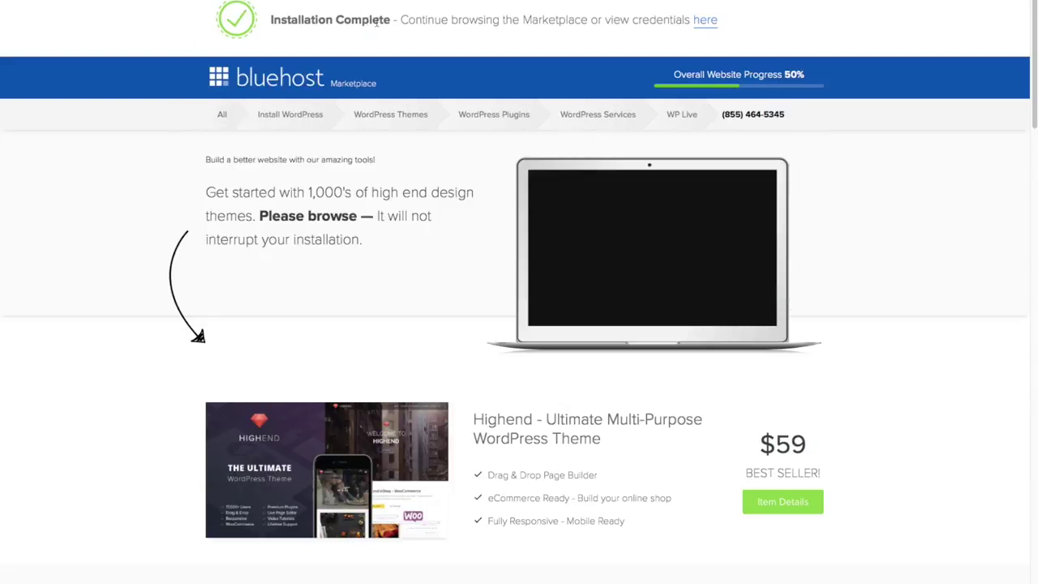
pyautogui.click(706, 21)
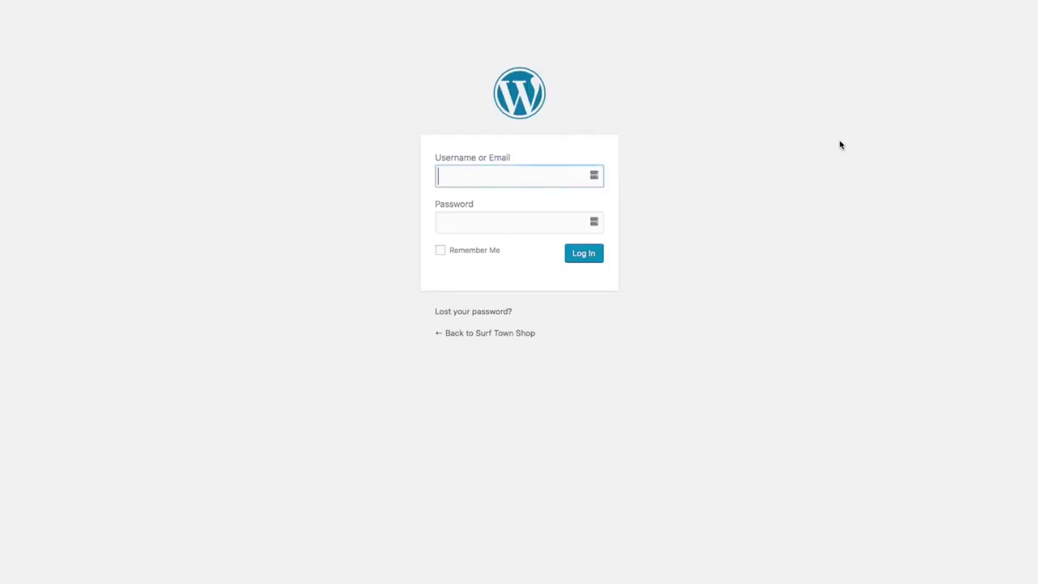
# Log in to the WordPress admin with the admin username and password.
pyautogui.write('timsurftown')
pyautogui.press('Tab')
pyautogui.write('••••••••••••')
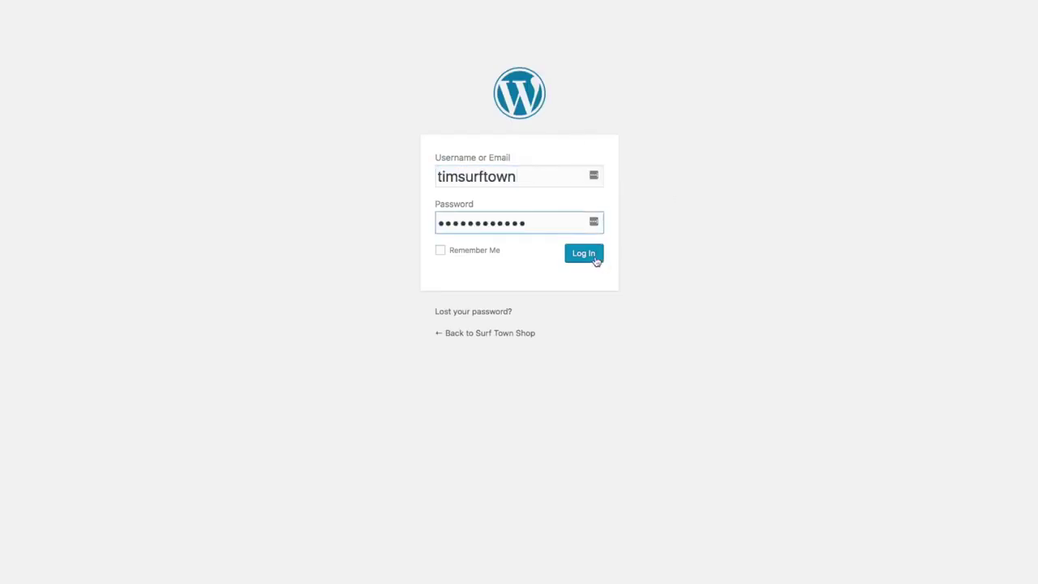
pyautogui.click(593, 260)
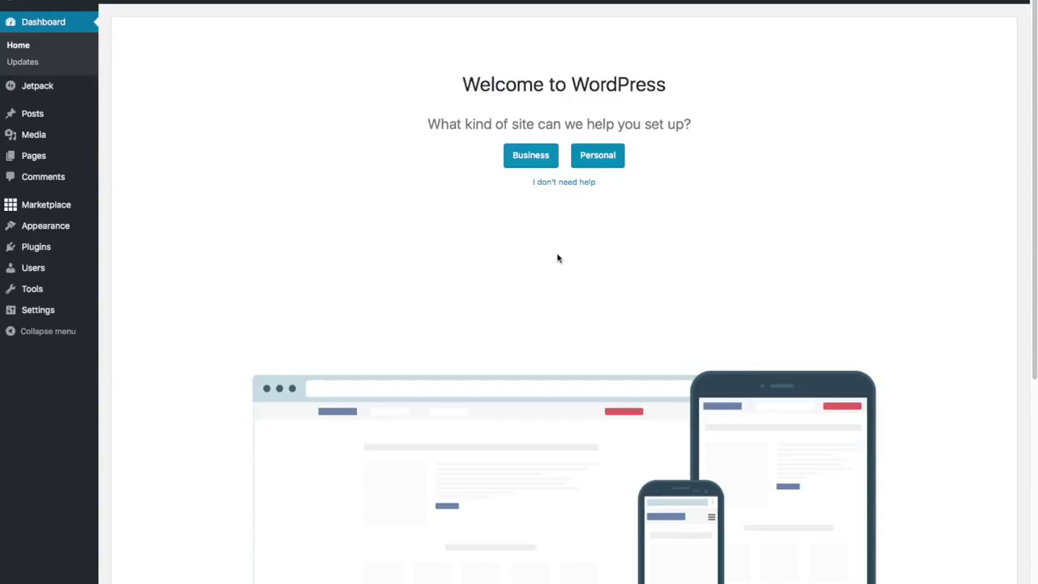
# Skip the setup wizard with 'I don't need help' and close the WP Live banner.
pyautogui.click(568, 186)
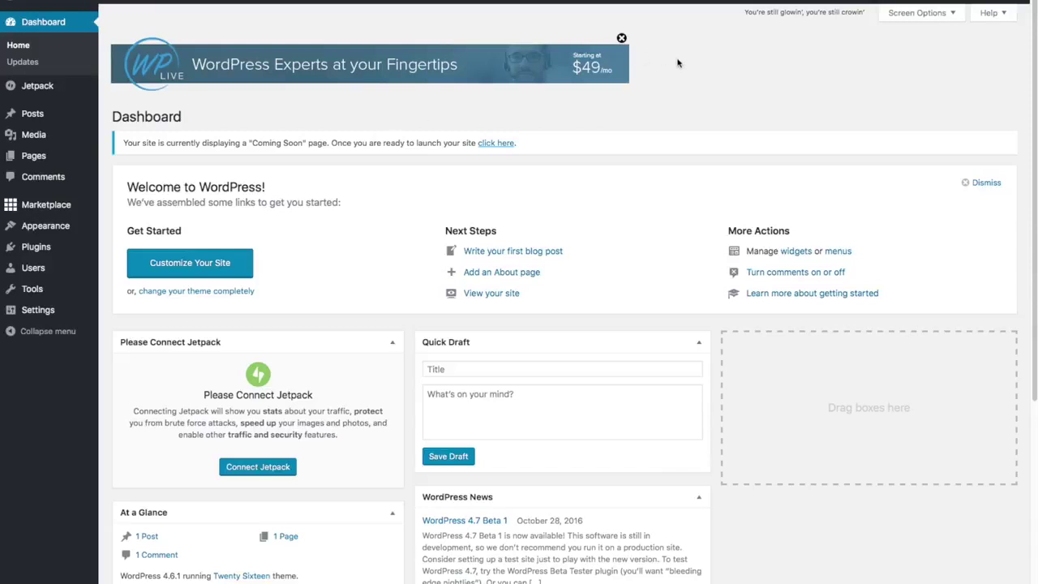
pyautogui.click(621, 38)
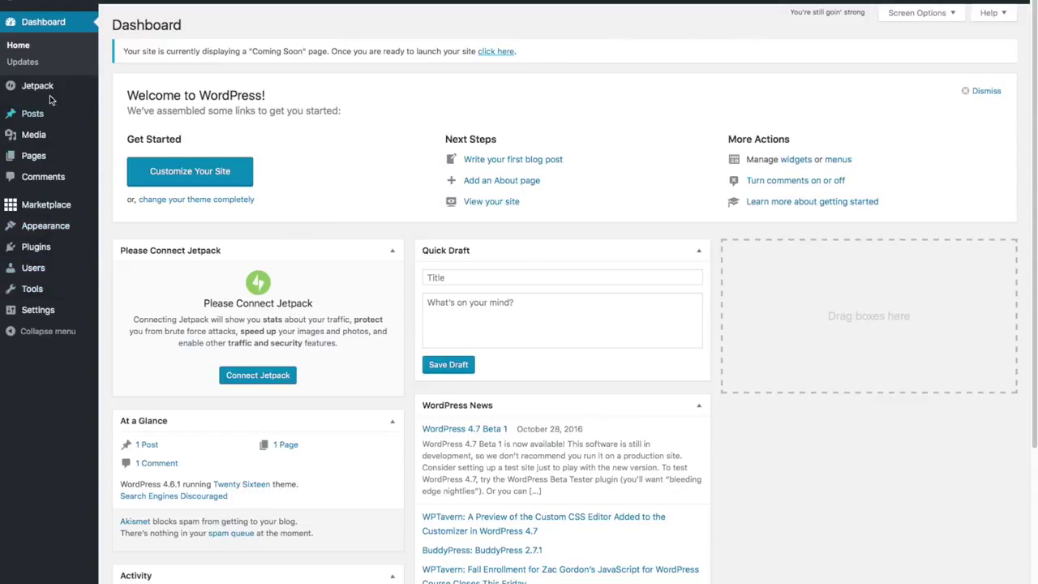
pyautogui.moveTo(41, 213)
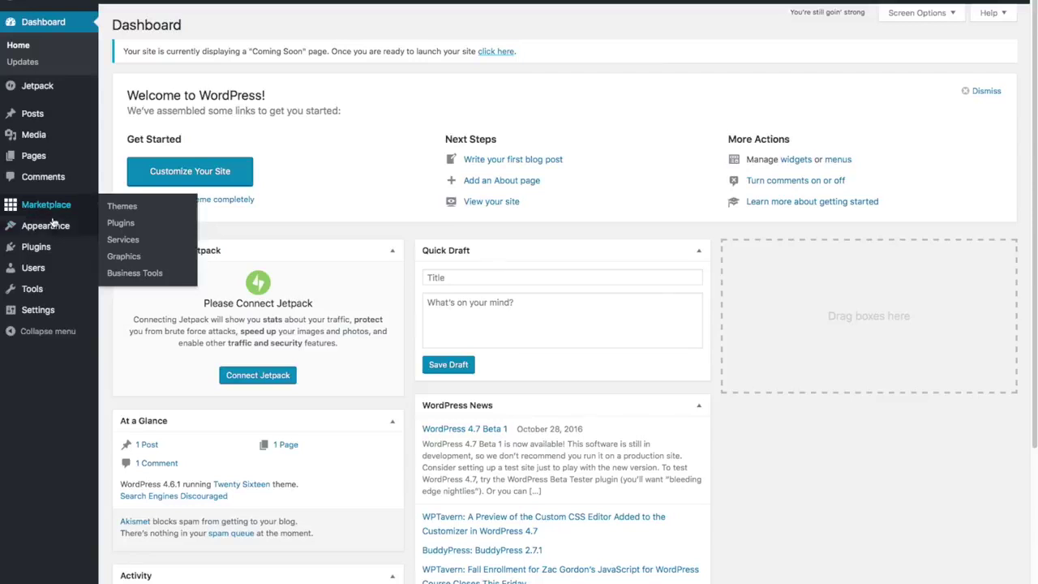
pyautogui.moveTo(57, 247)
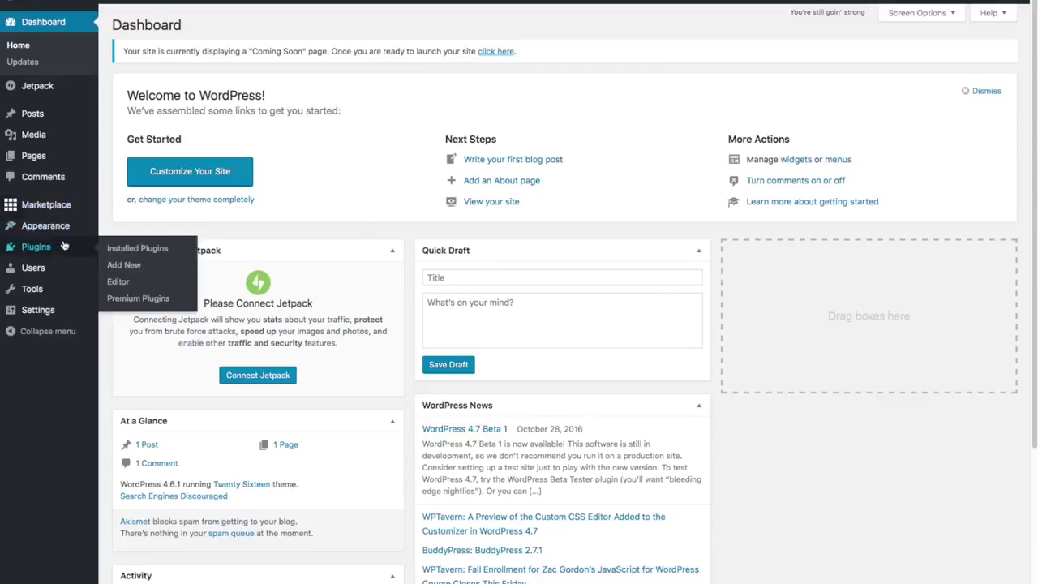
# Bulk-deactivate the Hello Dolly and MOJO Marketplace plugins on the Installed Plugins page.
pyautogui.click(125, 248)
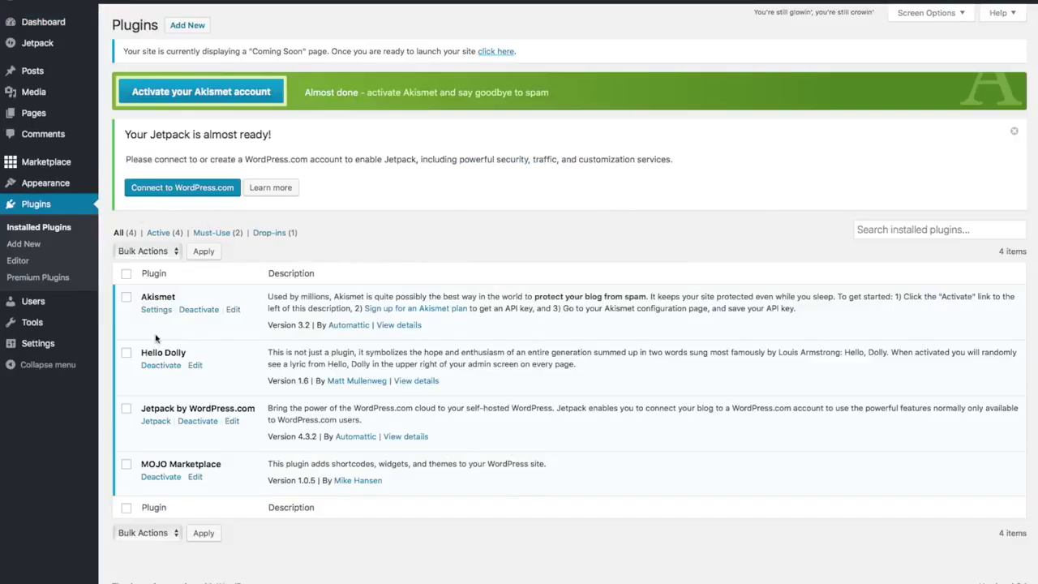
pyautogui.click(126, 353)
pyautogui.click(126, 466)
pyautogui.click(126, 464)
pyautogui.click(177, 253)
pyautogui.click(166, 276)
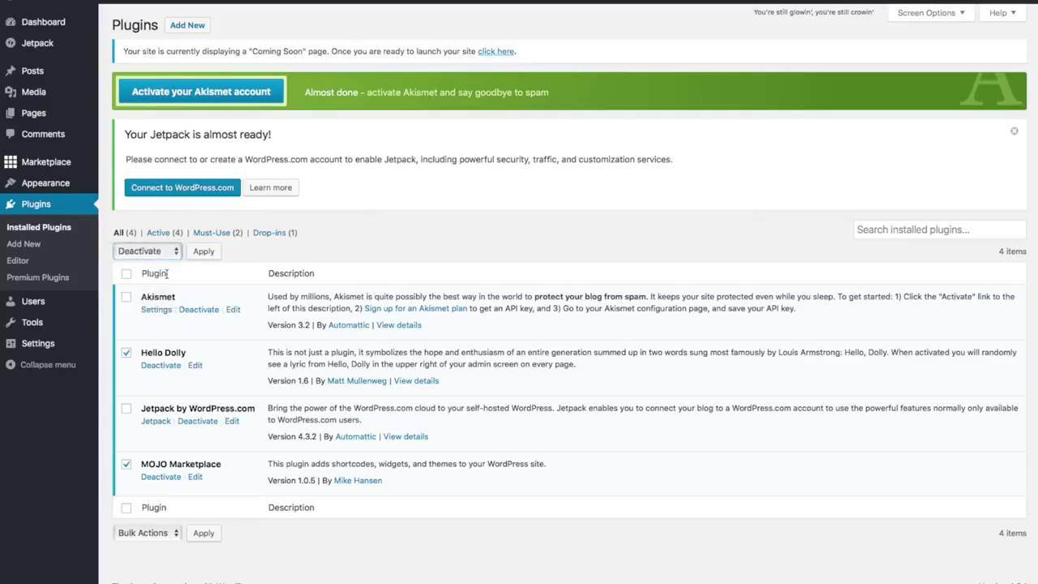
pyautogui.click(214, 251)
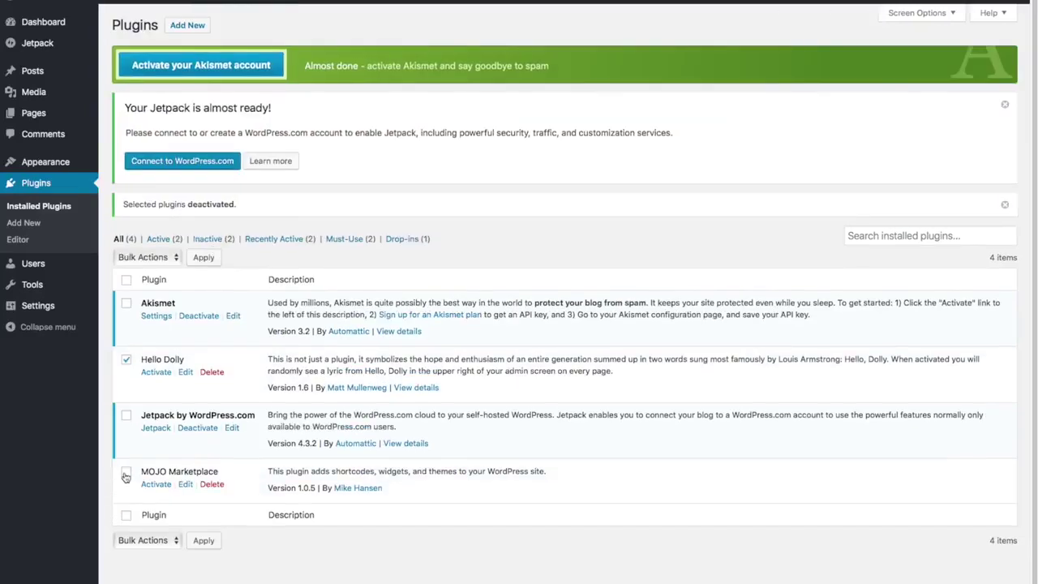
# Bulk-delete Hello Dolly and MOJO Marketplace, confirming removal of their files and data.
pyautogui.click(126, 474)
pyautogui.click(172, 258)
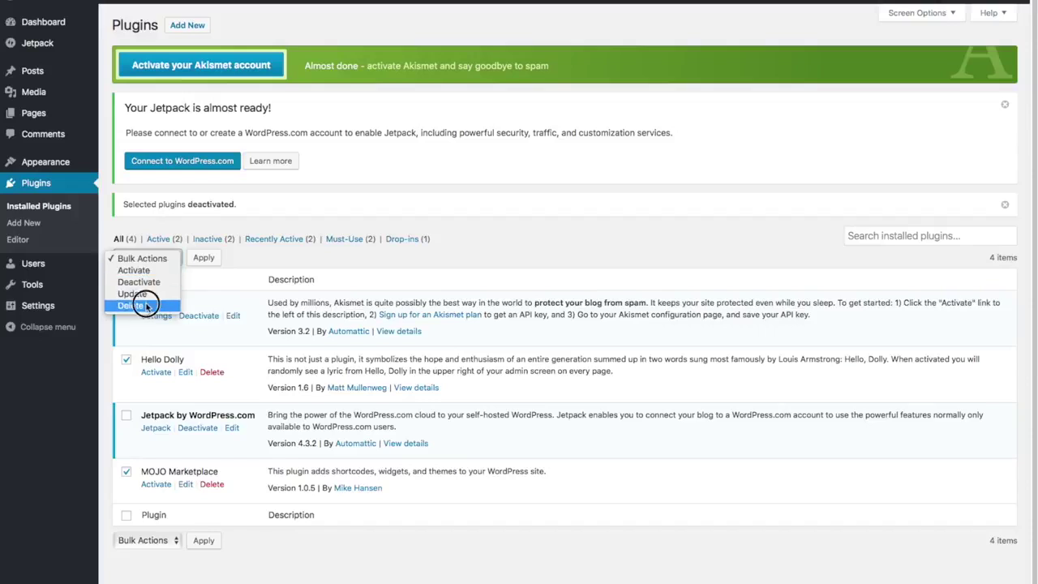
pyautogui.click(138, 305)
pyautogui.click(204, 258)
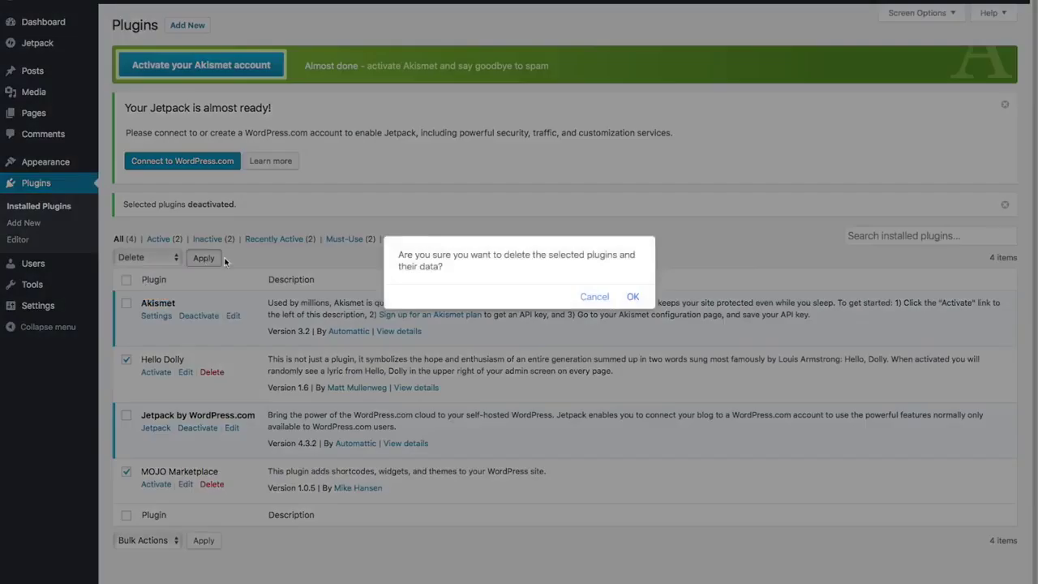
pyautogui.click(632, 296)
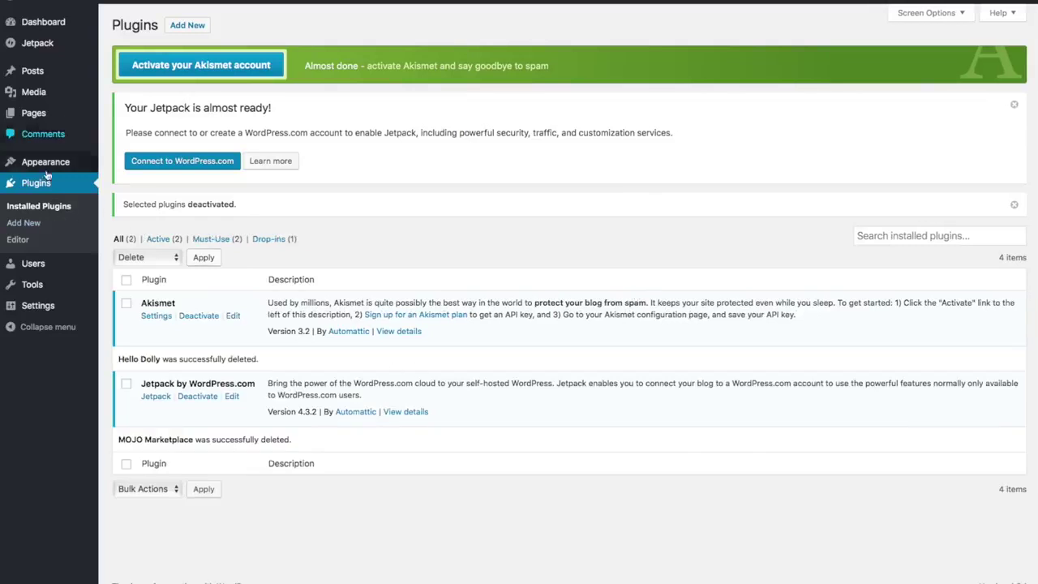
# Replace the tagline in General Settings with 'Best Surfboard Shop in Surf Town' and save.
pyautogui.moveTo(41, 308)
pyautogui.click(41, 308)
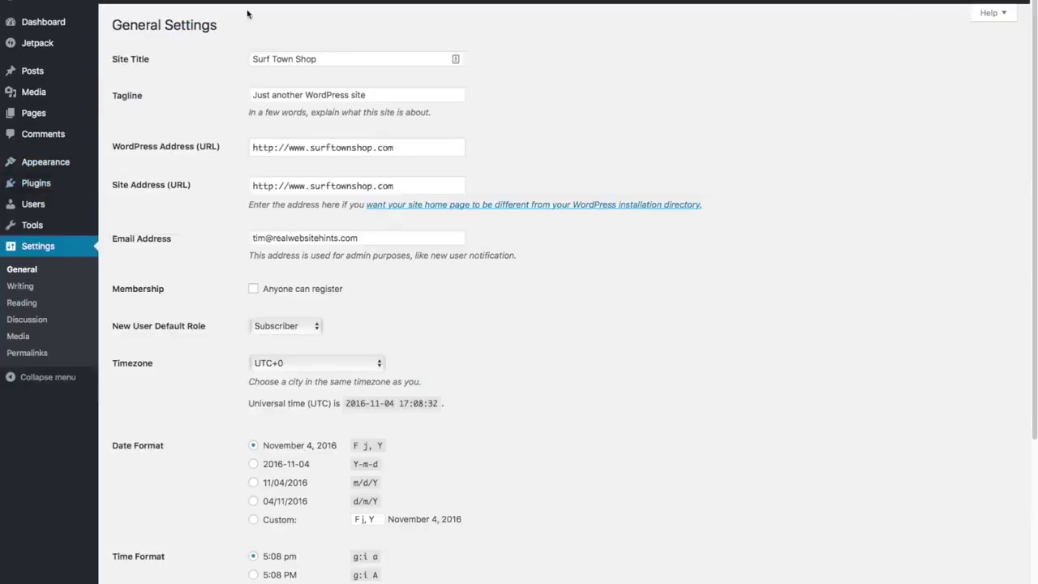
pyautogui.click(383, 94)
pyautogui.tripleClick(383, 94)
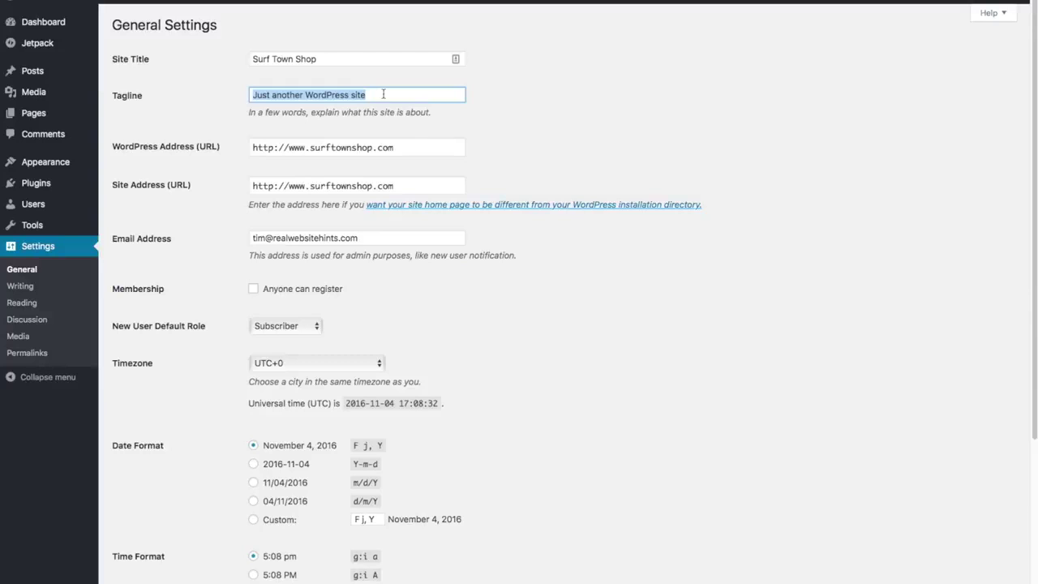
pyautogui.press('BackSpace')
pyautogui.write('Best Surfboar')
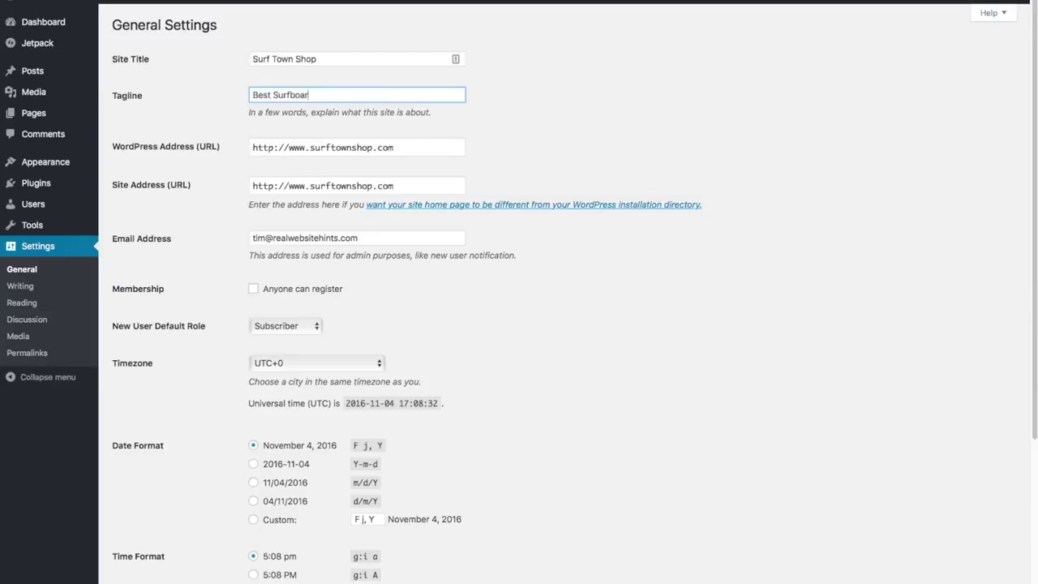
pyautogui.write('d Shop in Surf Town')
pyautogui.scroll(-5, 528, 175)
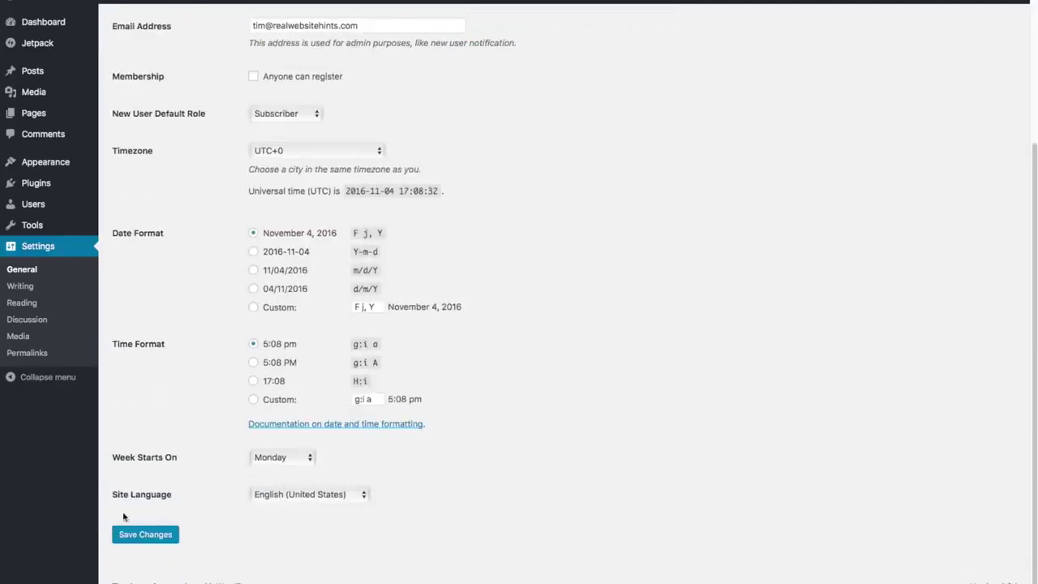
pyautogui.click(146, 540)
# Switch the site's permalink structure to Post name (/%postname%/) and save it.
pyautogui.click(26, 354)
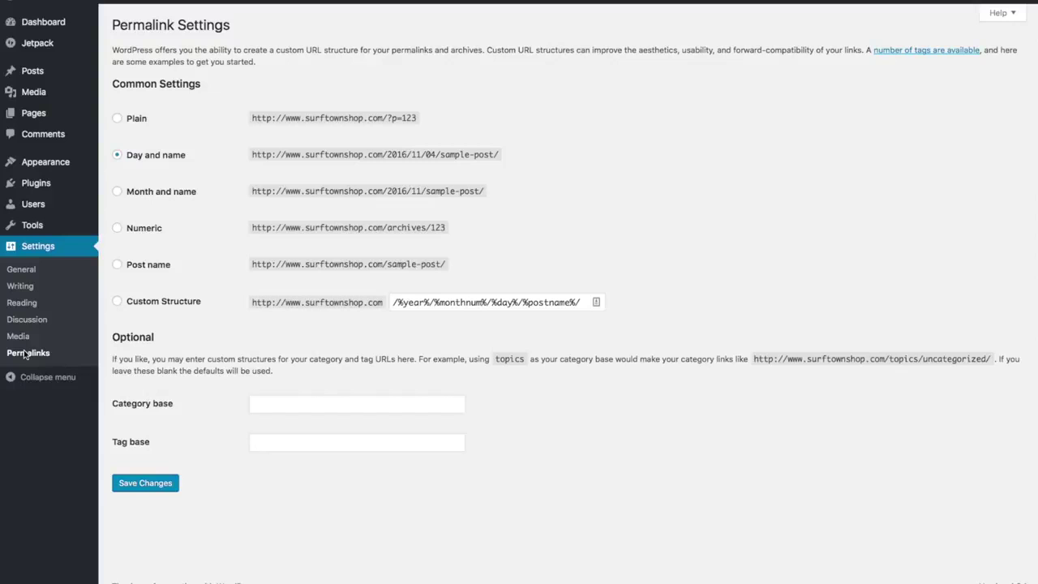
pyautogui.click(117, 265)
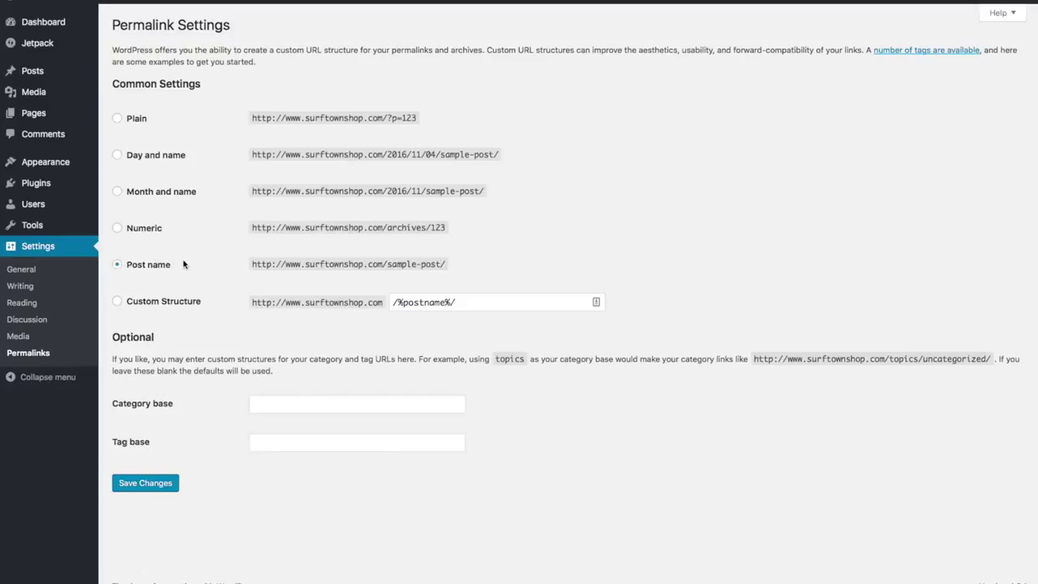
pyautogui.click(158, 490)
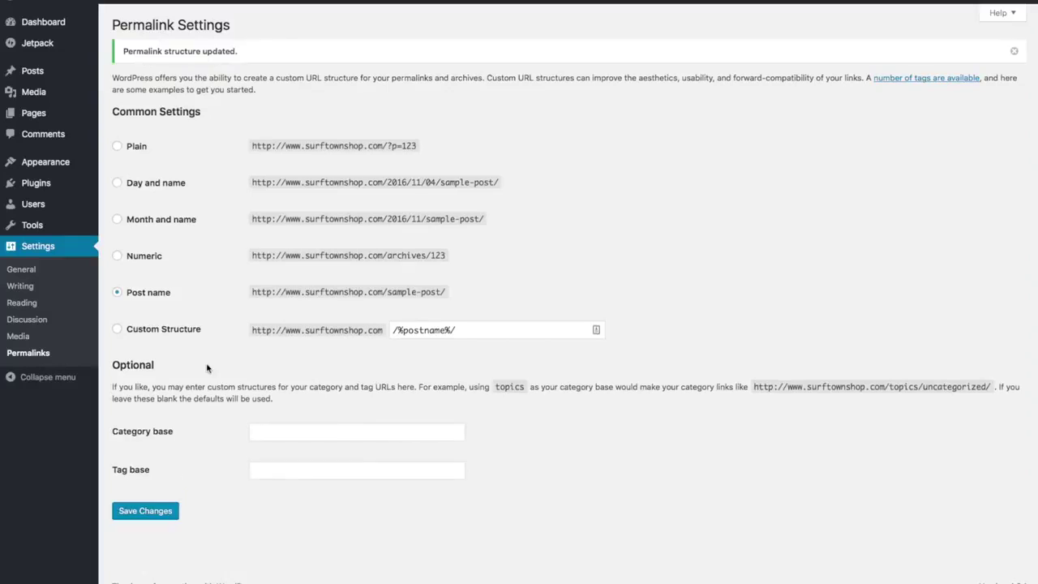